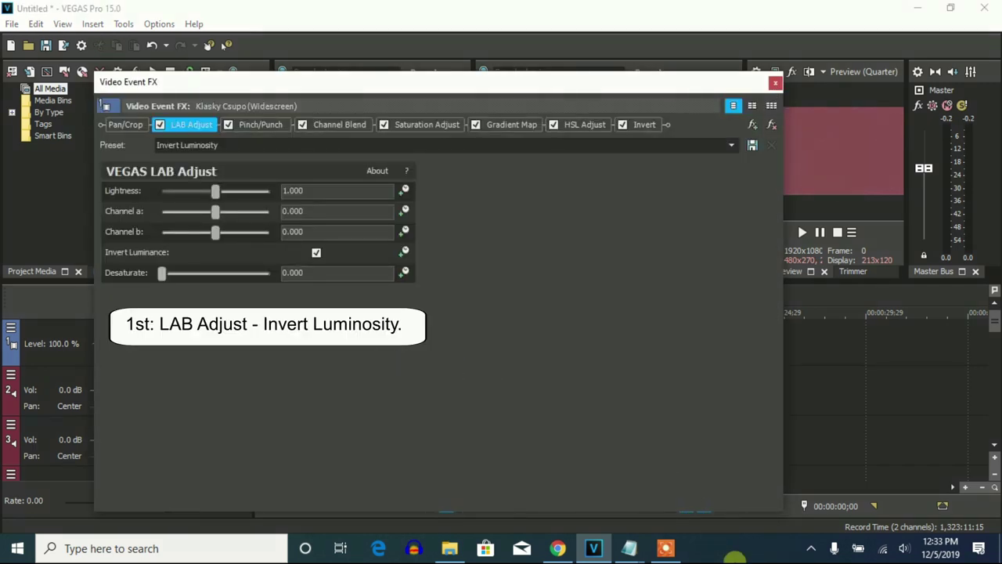
Review the Pinch/Punch, Channel Blend and Saturation Adjust settings in the video event's effect chain.
{"action": "left_click", "coordinate": [264, 125]}
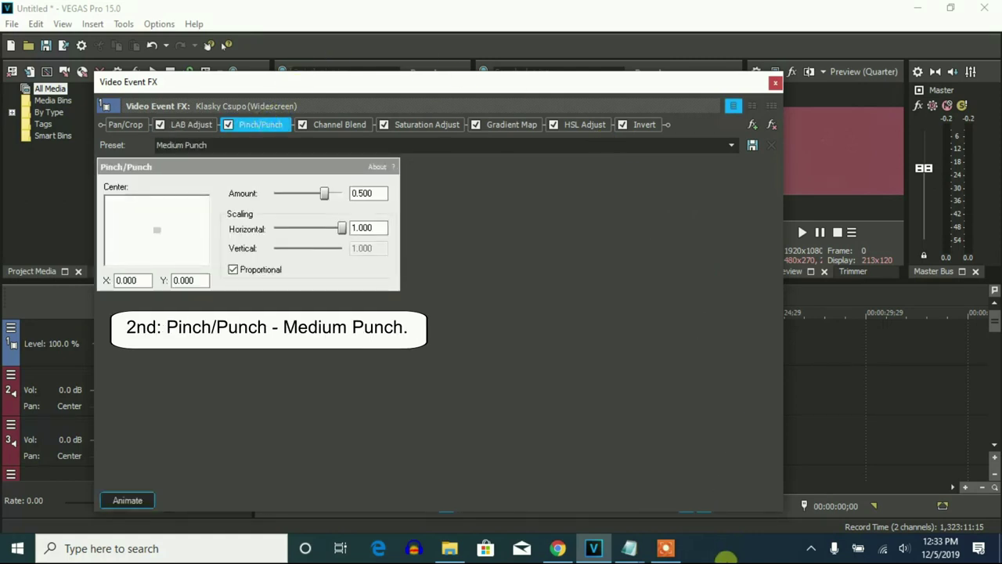
{"action": "left_click", "coordinate": [352, 121]}
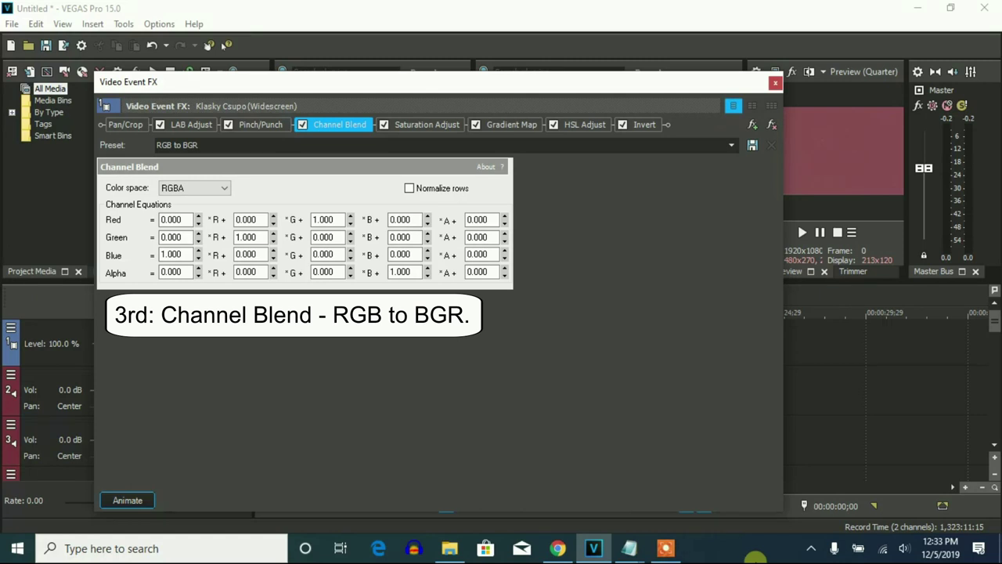
{"action": "left_click", "coordinate": [439, 124]}
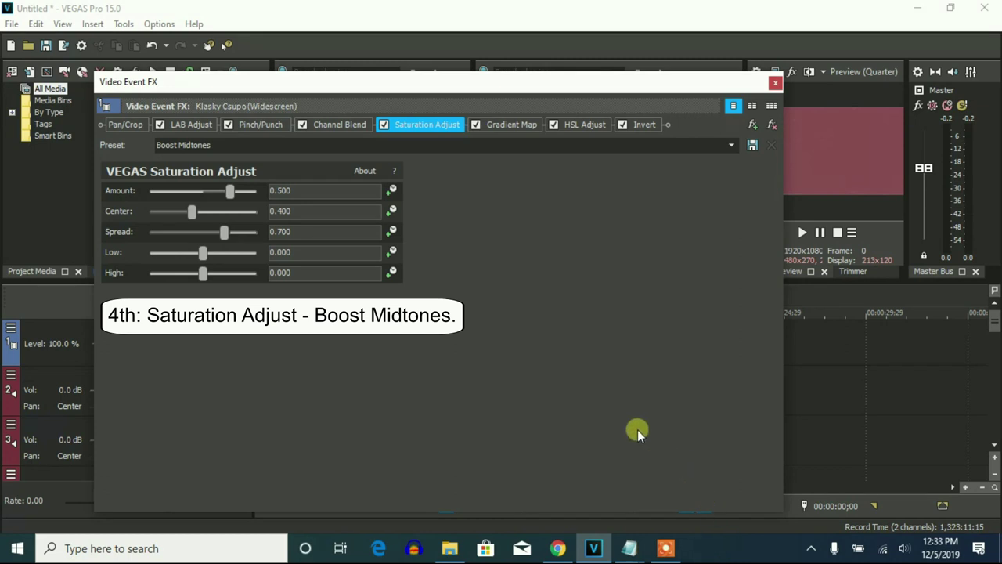
Examine the Gradient Map effect's colour values at gradient points 1 and 2.
{"action": "left_click", "coordinate": [509, 127]}
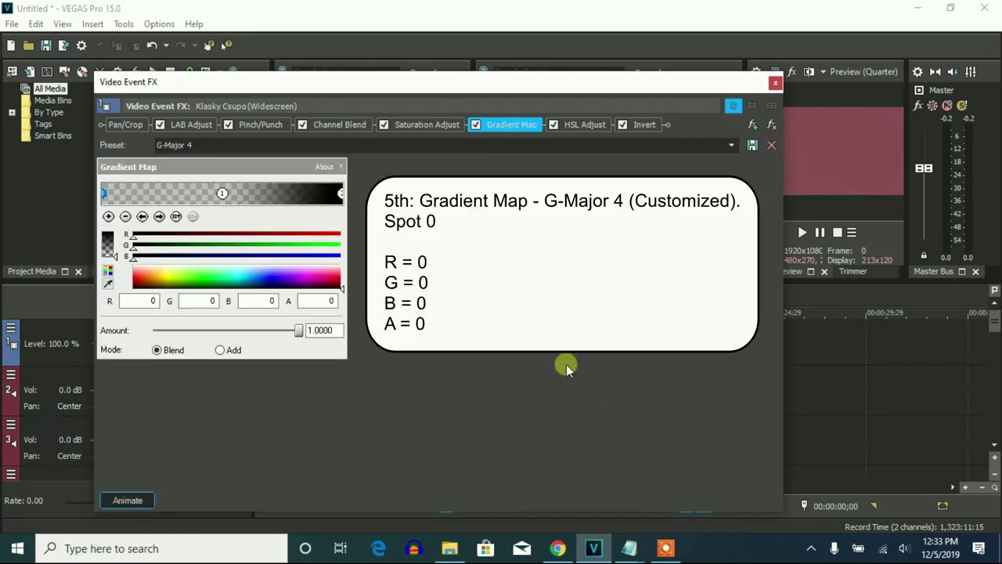
{"action": "left_click", "coordinate": [222, 194]}
{"action": "left_click", "coordinate": [341, 194]}
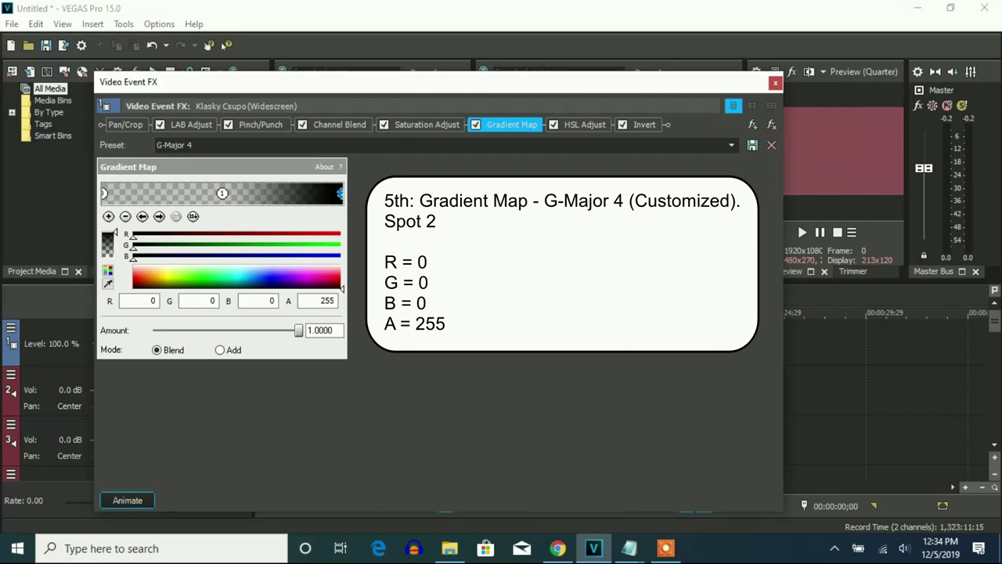
Review the HSL Adjust and Invert settings of the video event and close its effects window.
{"action": "left_click", "coordinate": [579, 125]}
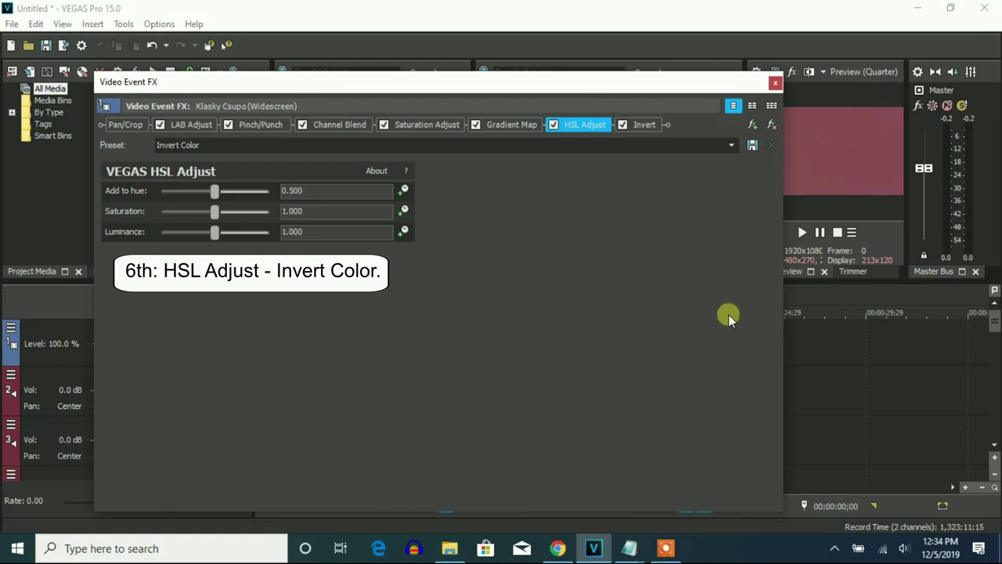
{"action": "left_click", "coordinate": [645, 126]}
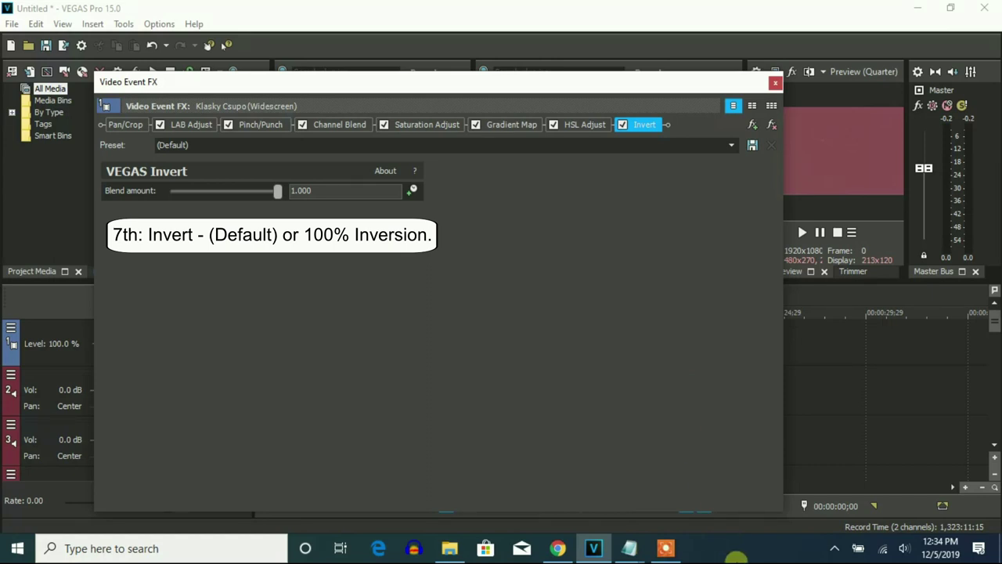
{"action": "left_click", "coordinate": [776, 82]}
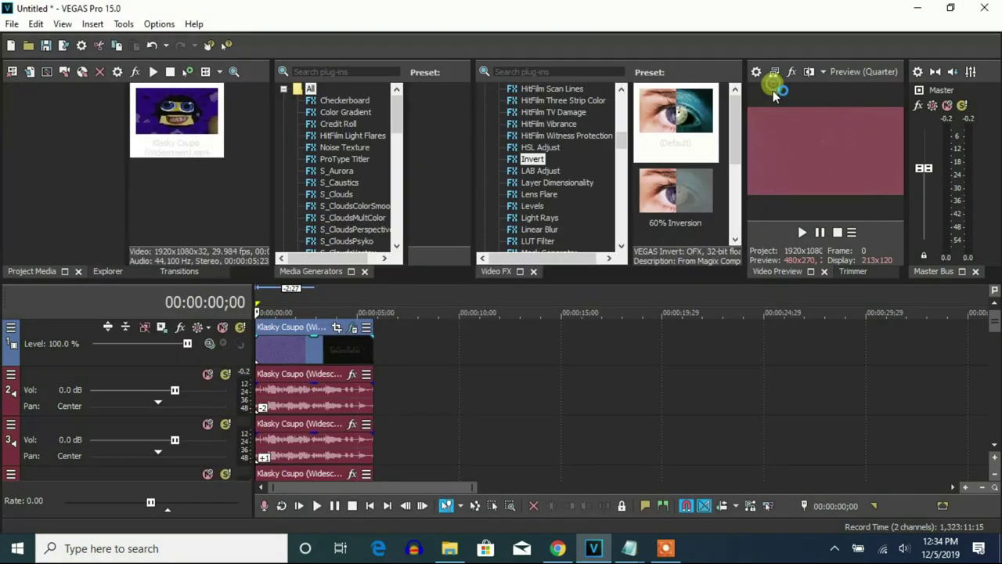
Enlarge the timeline area and check the time stretch and pitch shift properties of the audio event on track 2.
{"action": "left_click_drag", "start_coordinate": [418, 271], "coordinate": [421, 232]}
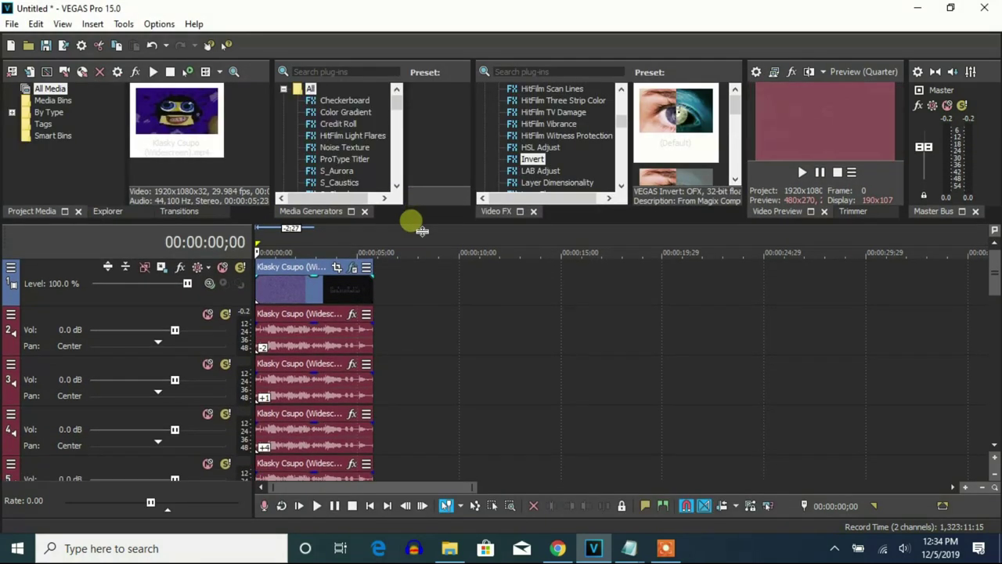
{"action": "right_click", "coordinate": [343, 327]}
{"action": "left_click", "coordinate": [431, 531]}
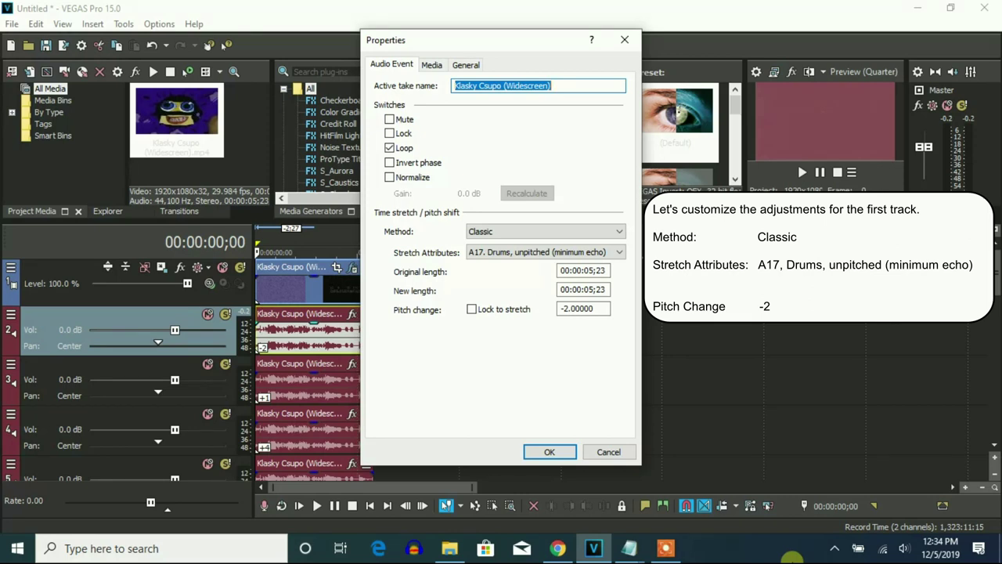
{"action": "left_click", "coordinate": [548, 452]}
Check the time stretch and pitch shift properties of the audio events on tracks 3 and 4.
{"action": "right_click", "coordinate": [319, 392]}
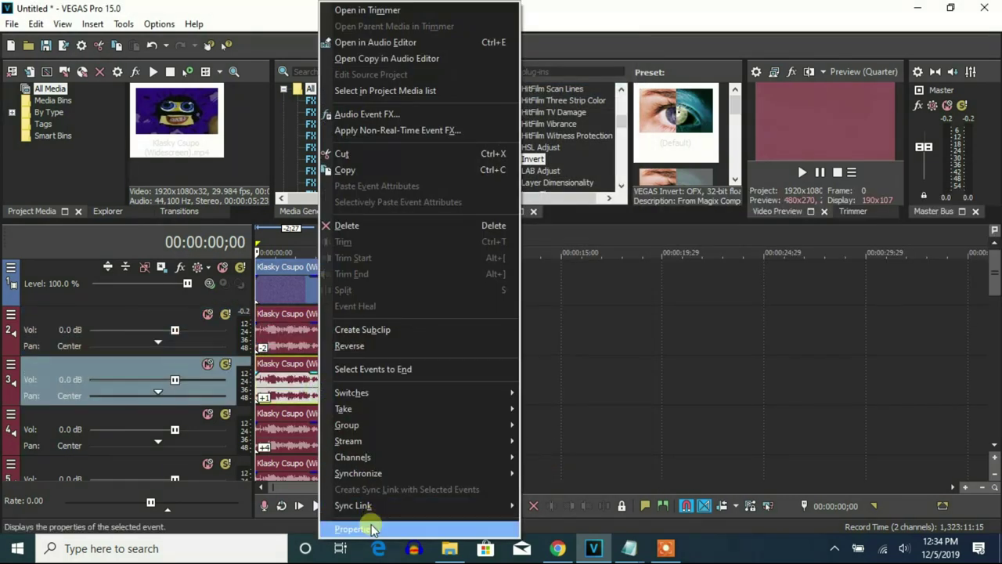
{"action": "left_click", "coordinate": [368, 529]}
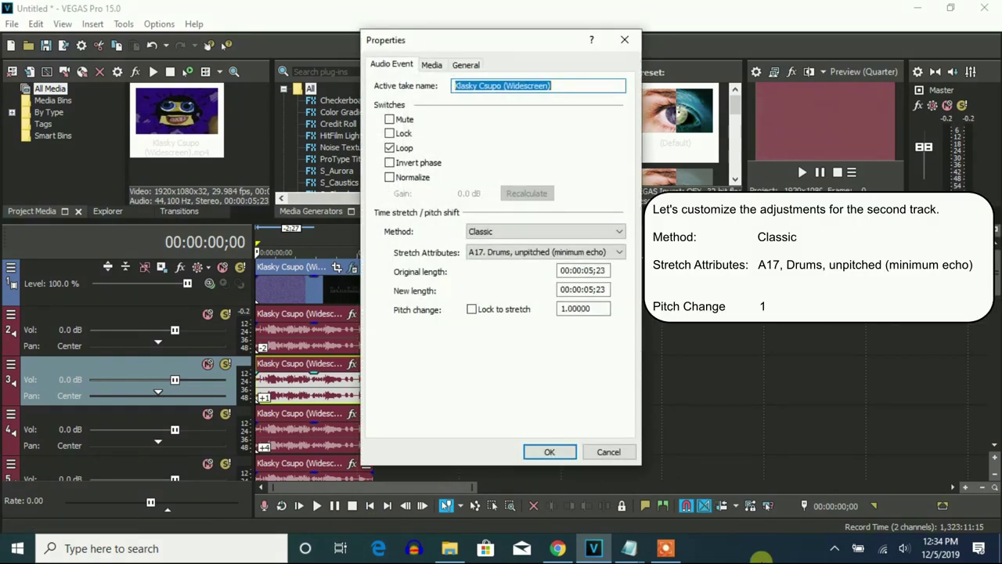
{"action": "left_click", "coordinate": [551, 452]}
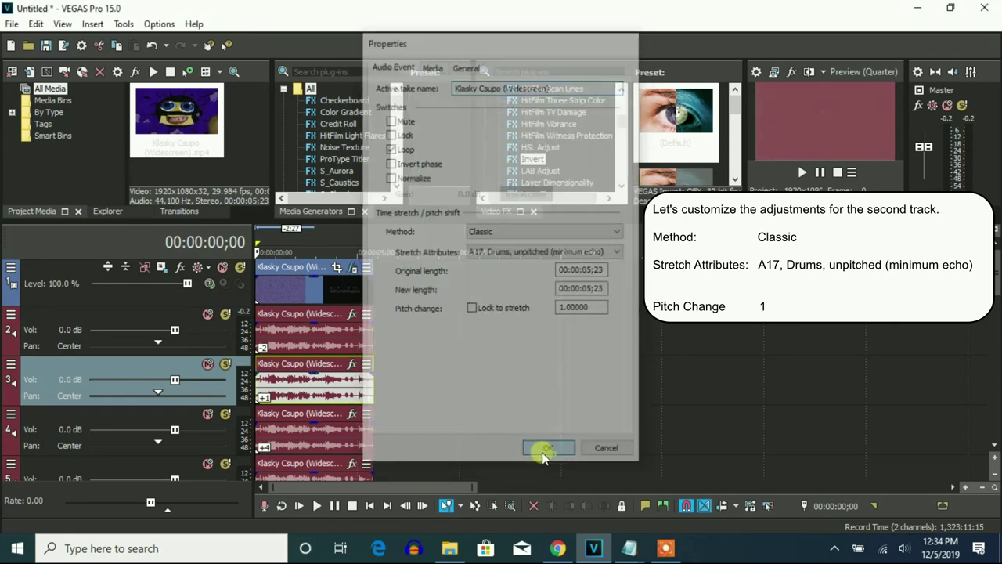
{"action": "right_click", "coordinate": [333, 445]}
{"action": "left_click", "coordinate": [368, 529]}
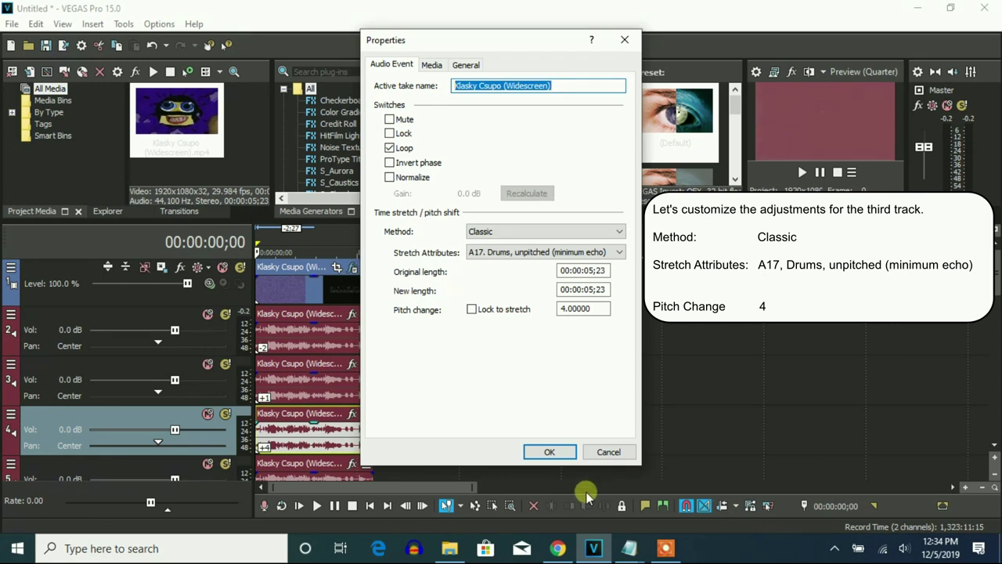
{"action": "left_click", "coordinate": [550, 452]}
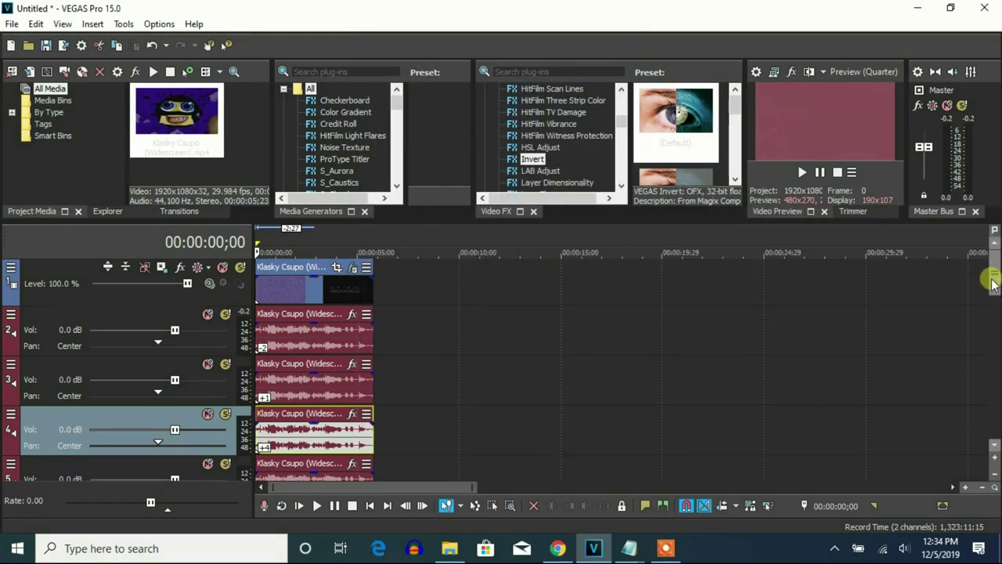
Check the time stretch and pitch shift properties of the audio events on tracks 5 and 6.
{"action": "left_click_drag", "start_coordinate": [993, 284], "coordinate": [996, 298]}
{"action": "right_click", "coordinate": [351, 345]}
{"action": "left_click", "coordinate": [389, 528]}
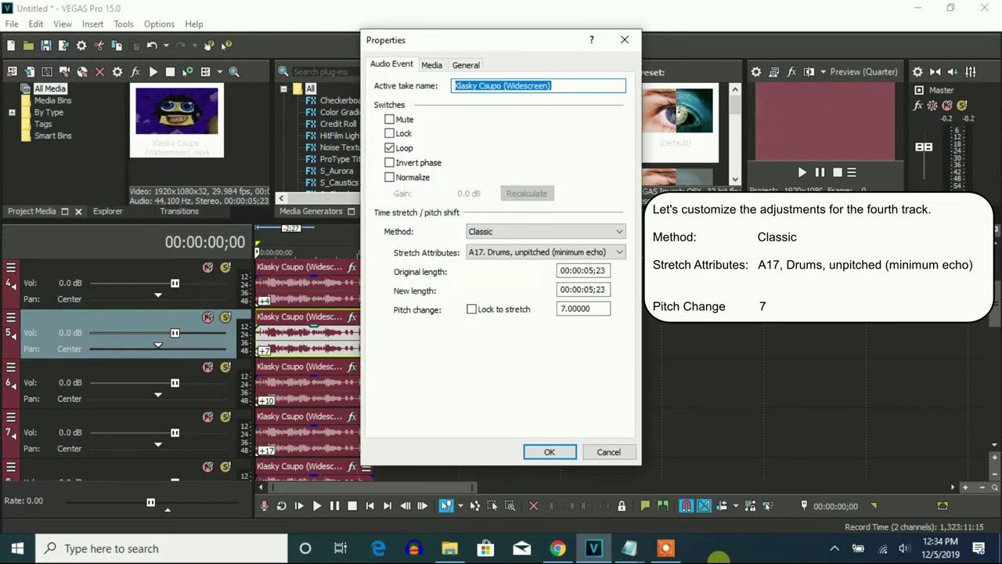
{"action": "left_click", "coordinate": [550, 452]}
{"action": "right_click", "coordinate": [352, 384]}
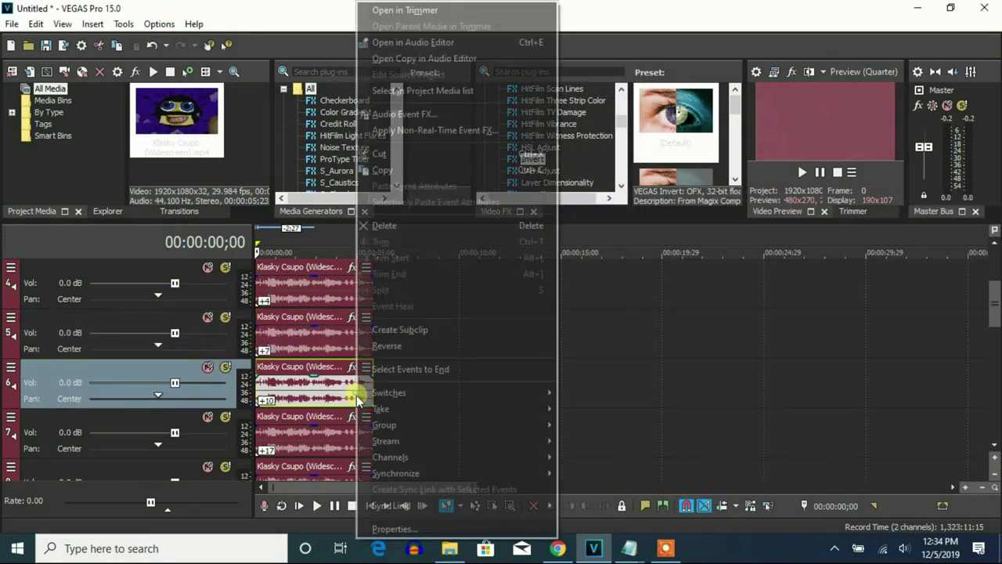
{"action": "left_click", "coordinate": [389, 529]}
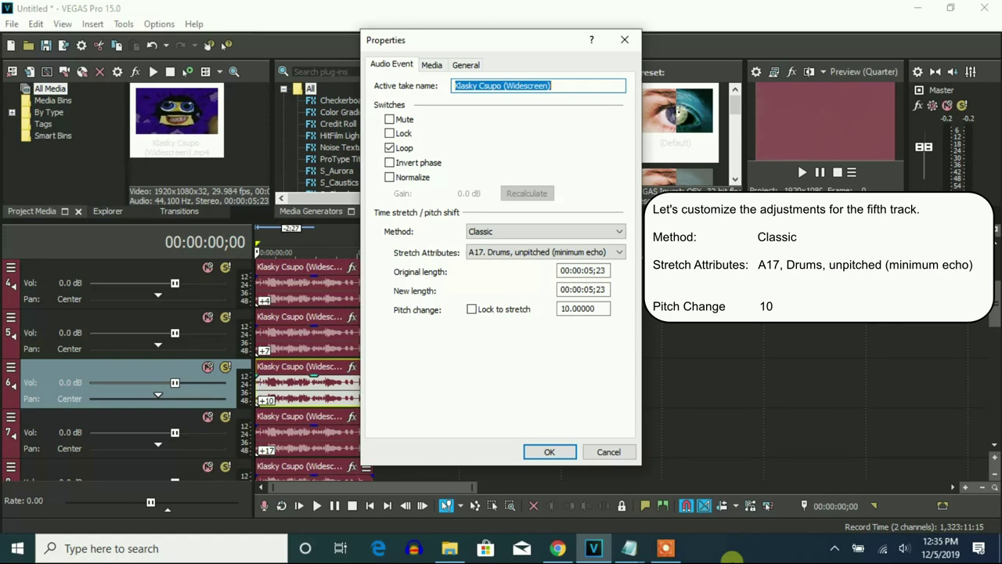
{"action": "left_click", "coordinate": [548, 453]}
Check the time stretch and pitch shift properties of the audio events on tracks 7 and 8.
{"action": "right_click", "coordinate": [354, 442]}
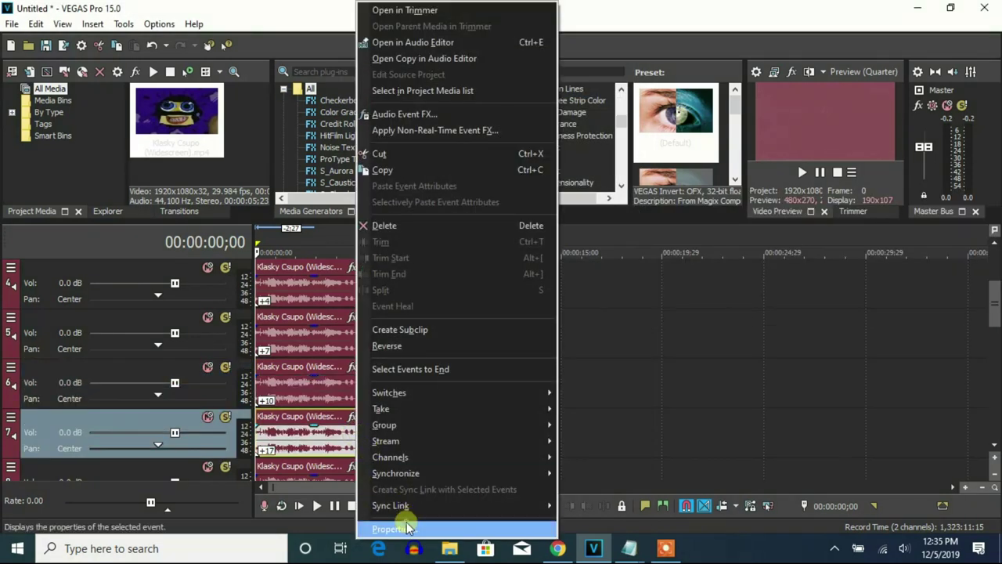
{"action": "left_click", "coordinate": [380, 528]}
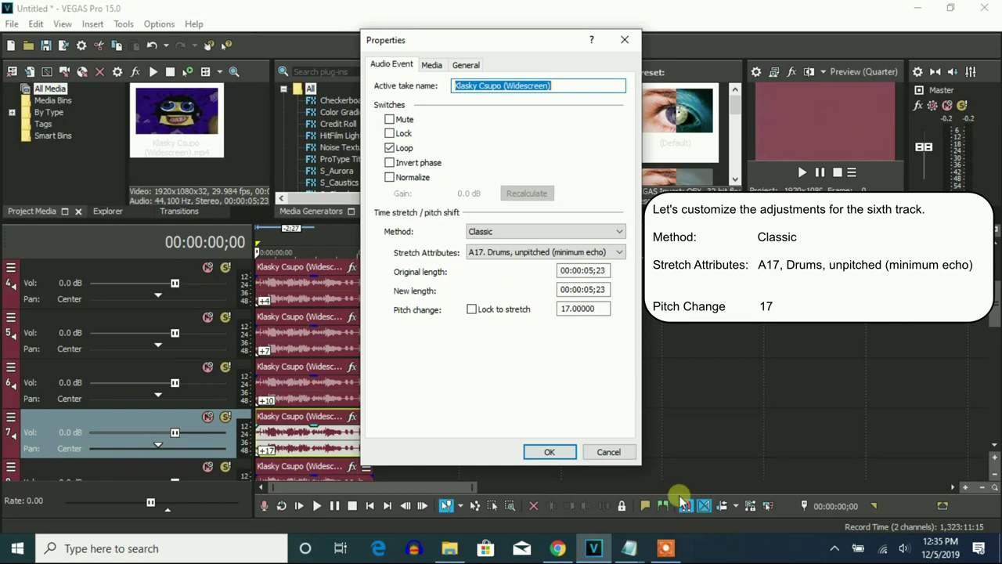
{"action": "left_click", "coordinate": [550, 452]}
{"action": "left_click", "coordinate": [315, 467]}
{"action": "right_click", "coordinate": [316, 467]}
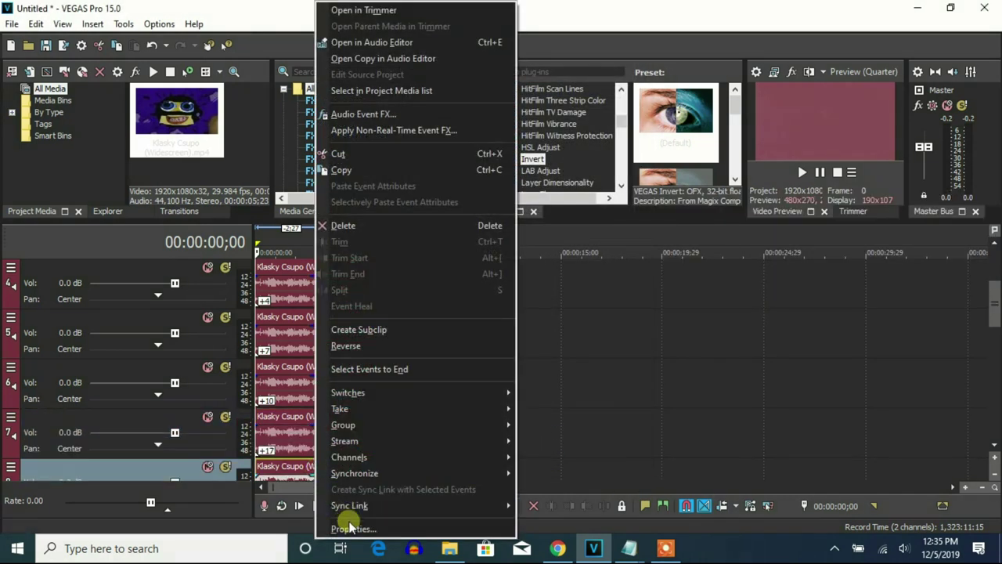
{"action": "left_click", "coordinate": [347, 524]}
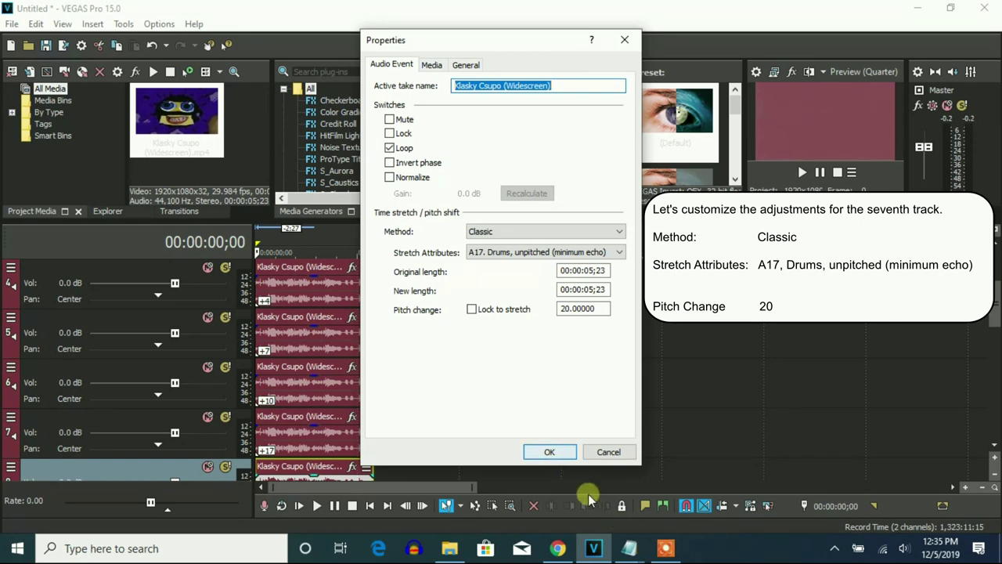
{"action": "left_click", "coordinate": [552, 452]}
Check the time stretch and pitch shift properties of the audio events on tracks 9 and 10.
{"action": "left_click_drag", "start_coordinate": [996, 291], "coordinate": [996, 346]}
{"action": "right_click", "coordinate": [296, 331]}
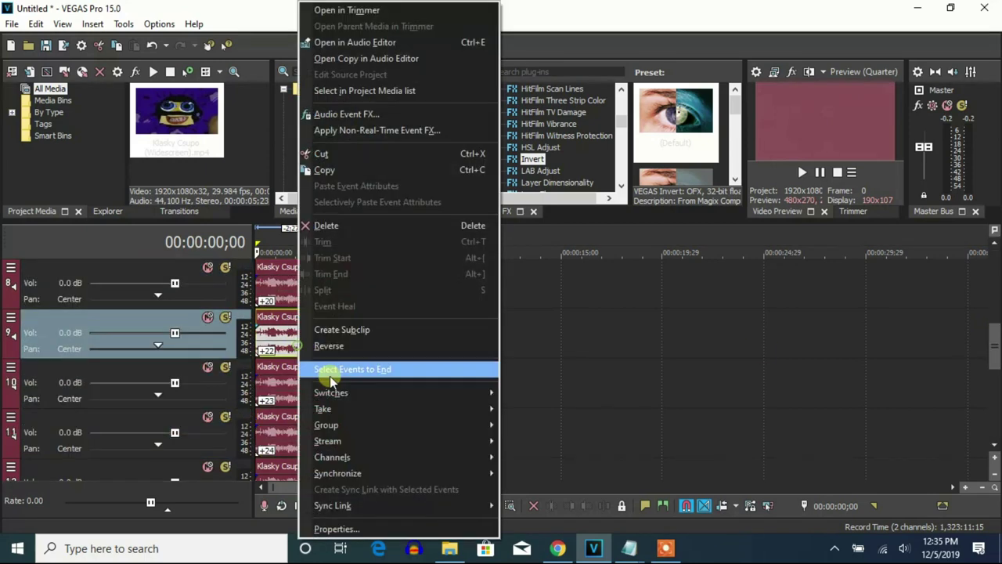
{"action": "left_click", "coordinate": [381, 531]}
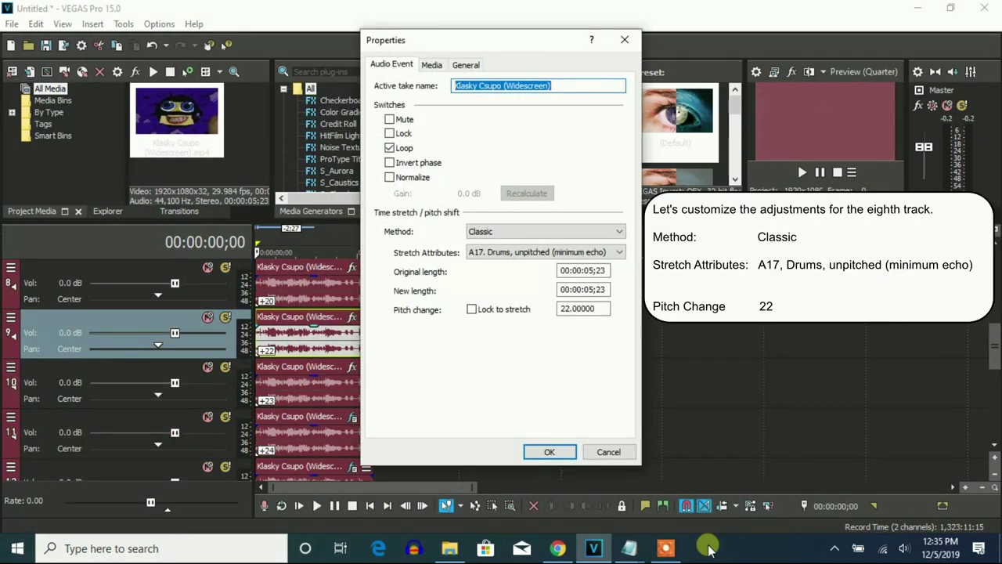
{"action": "left_click", "coordinate": [550, 452]}
{"action": "right_click", "coordinate": [297, 384]}
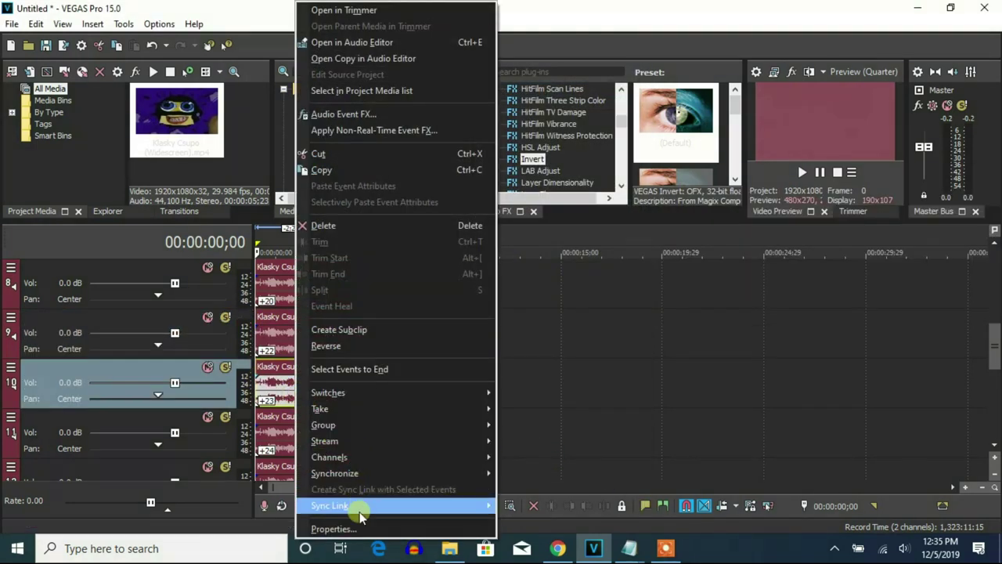
{"action": "left_click", "coordinate": [344, 528]}
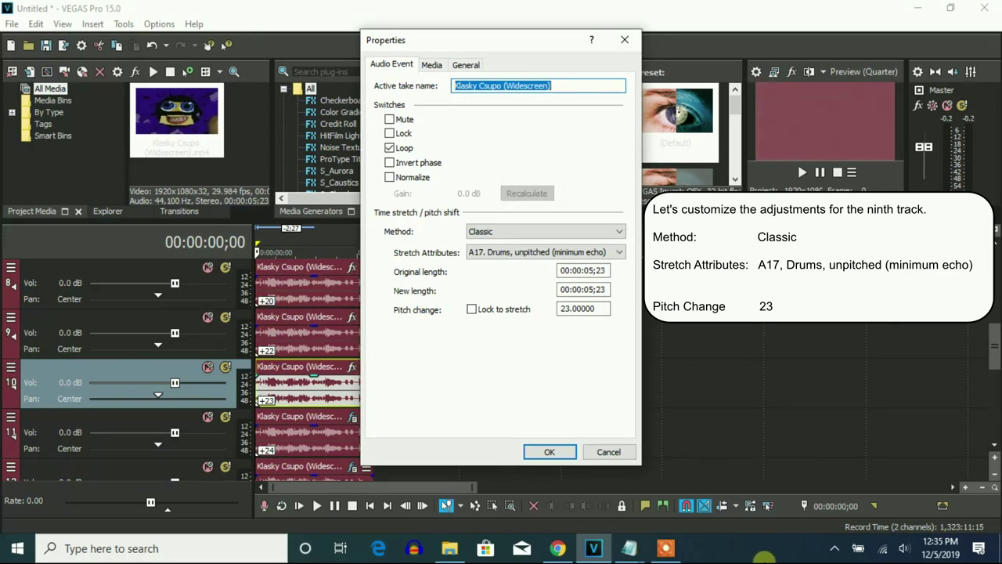
{"action": "left_click", "coordinate": [550, 453]}
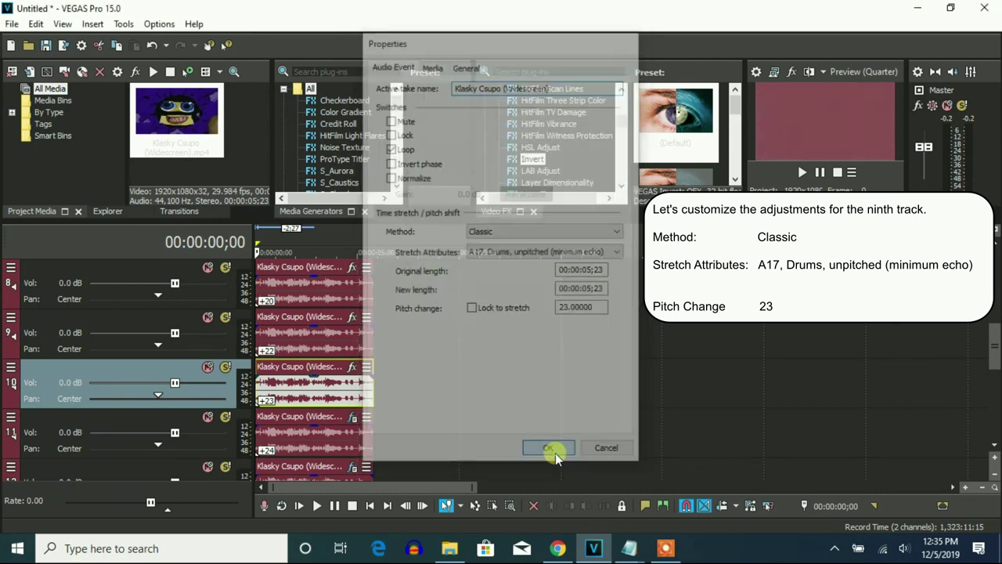
Examine the audio event properties and the Pitch Shift effect settings of the event on track 11.
{"action": "right_click", "coordinate": [342, 445]}
{"action": "left_click", "coordinate": [401, 527]}
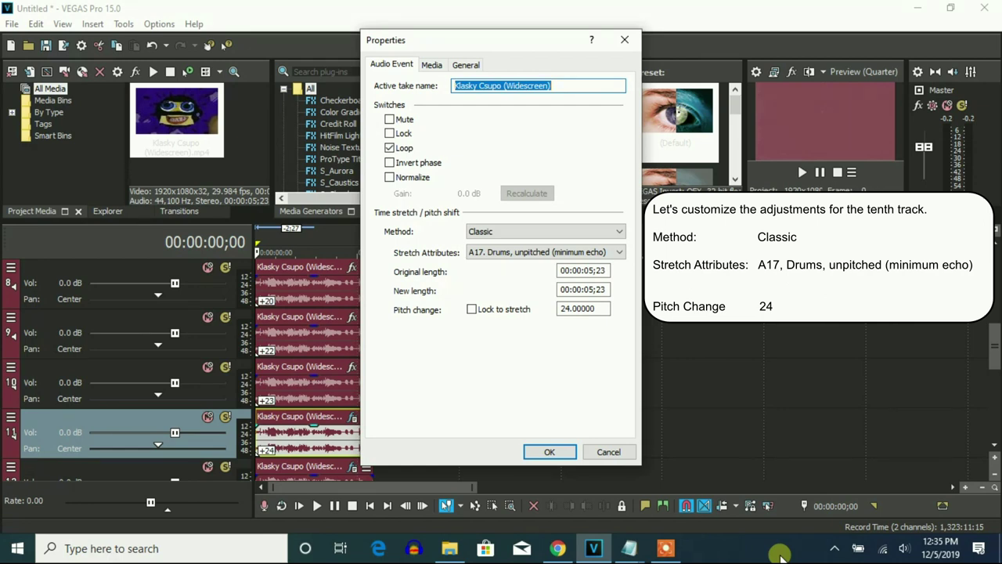
{"action": "left_click", "coordinate": [549, 452]}
{"action": "left_click", "coordinate": [352, 417]}
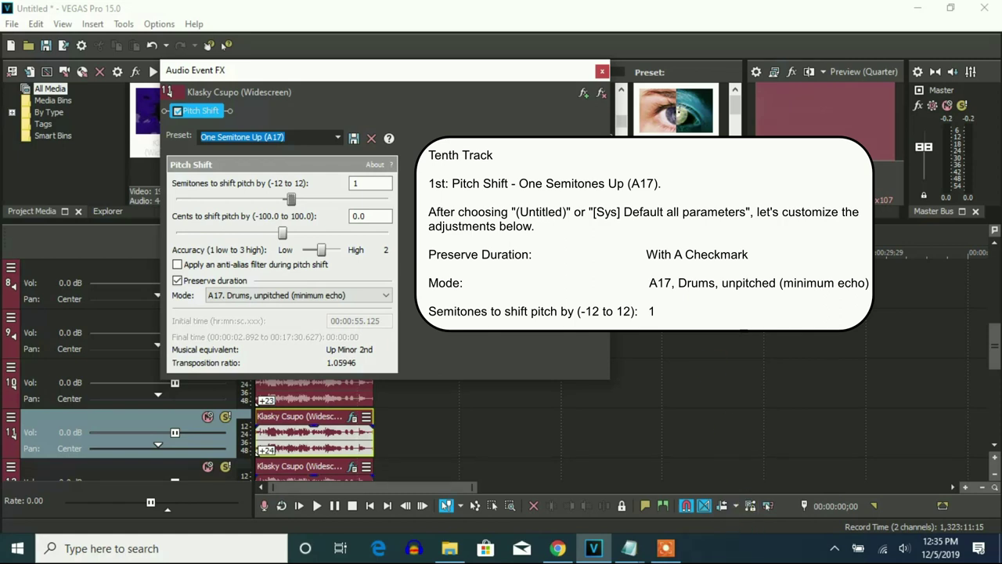
{"action": "left_click", "coordinate": [602, 72]}
Examine the audio event properties and the Pitch Shift effect settings of the event on track 12.
{"action": "left_click_drag", "start_coordinate": [995, 331], "coordinate": [996, 374]}
{"action": "right_click", "coordinate": [353, 346]}
{"action": "left_click", "coordinate": [414, 528]}
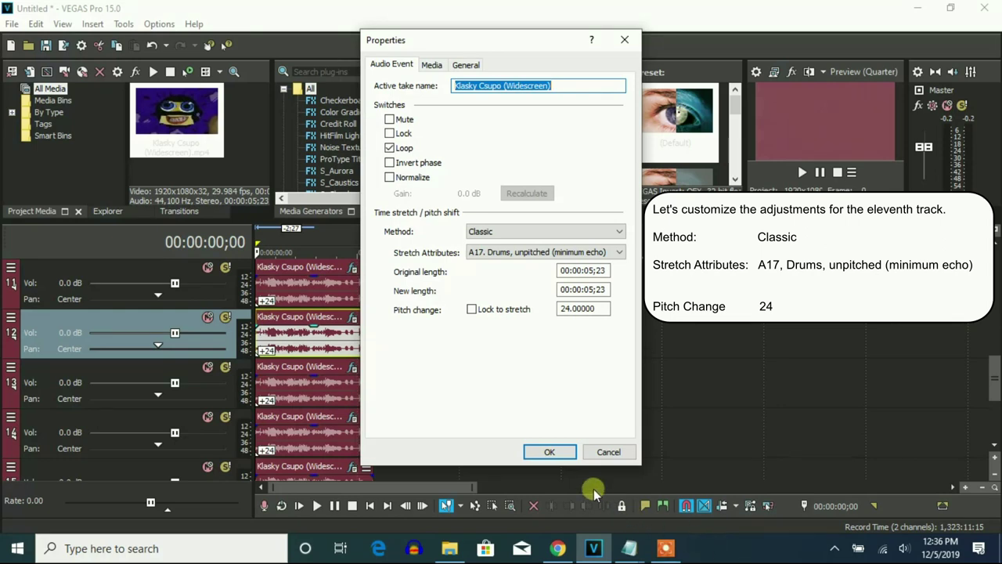
{"action": "left_click", "coordinate": [549, 452]}
{"action": "left_click", "coordinate": [354, 318]}
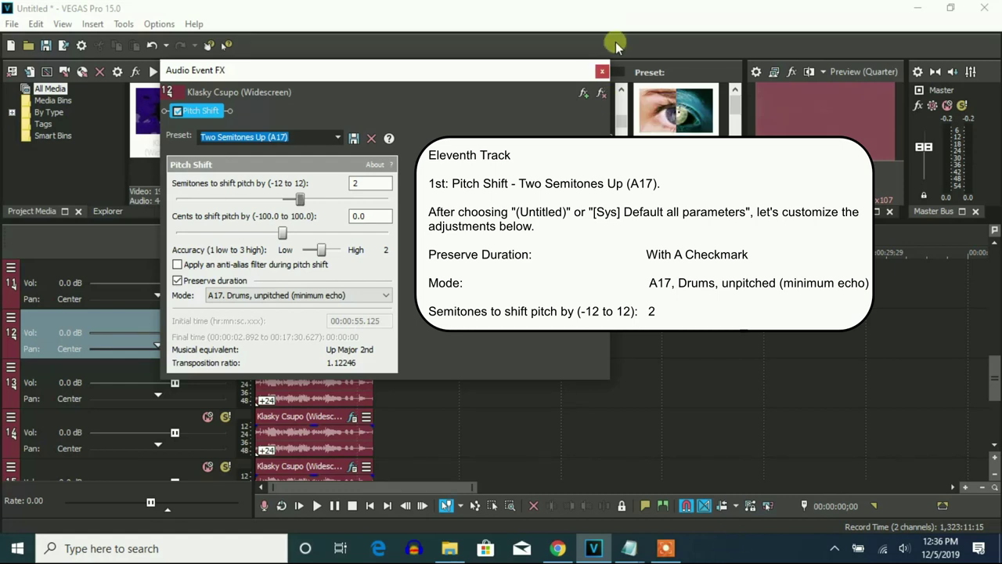
{"action": "left_click", "coordinate": [602, 71]}
Examine the audio event properties and the Pitch Shift effect settings of the event on track 13.
{"action": "right_click", "coordinate": [363, 384]}
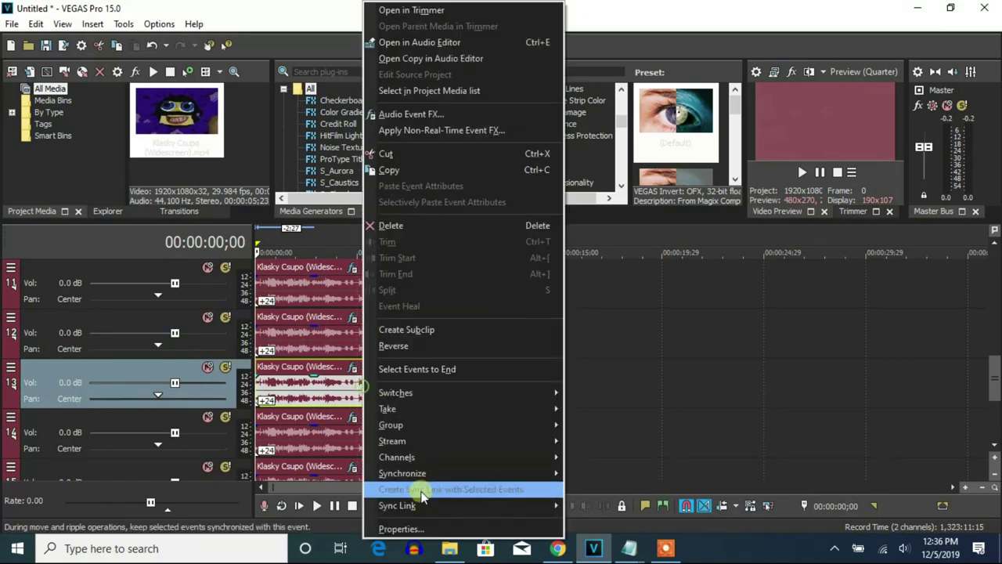
{"action": "left_click", "coordinate": [401, 529]}
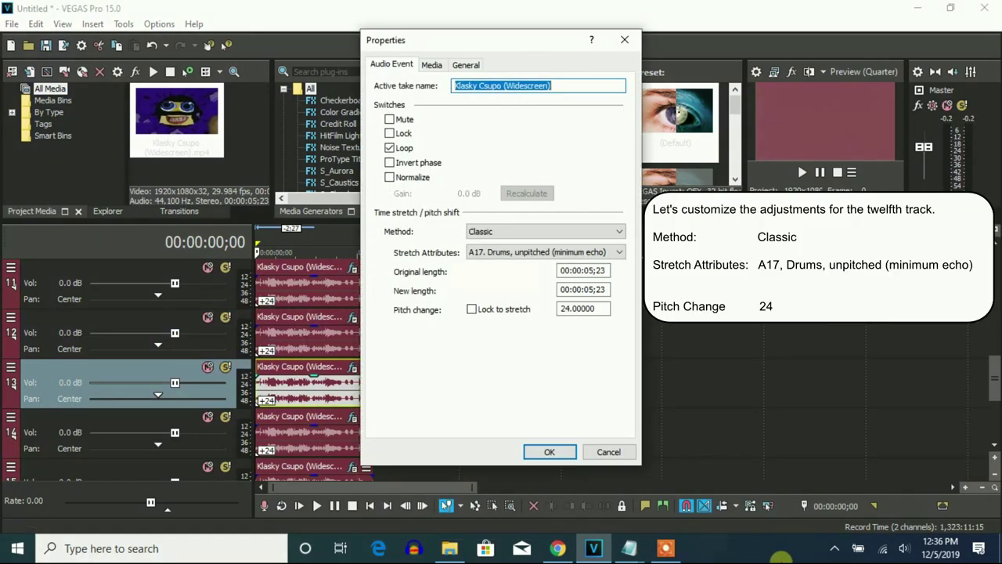
{"action": "left_click", "coordinate": [549, 454]}
{"action": "left_click", "coordinate": [353, 368]}
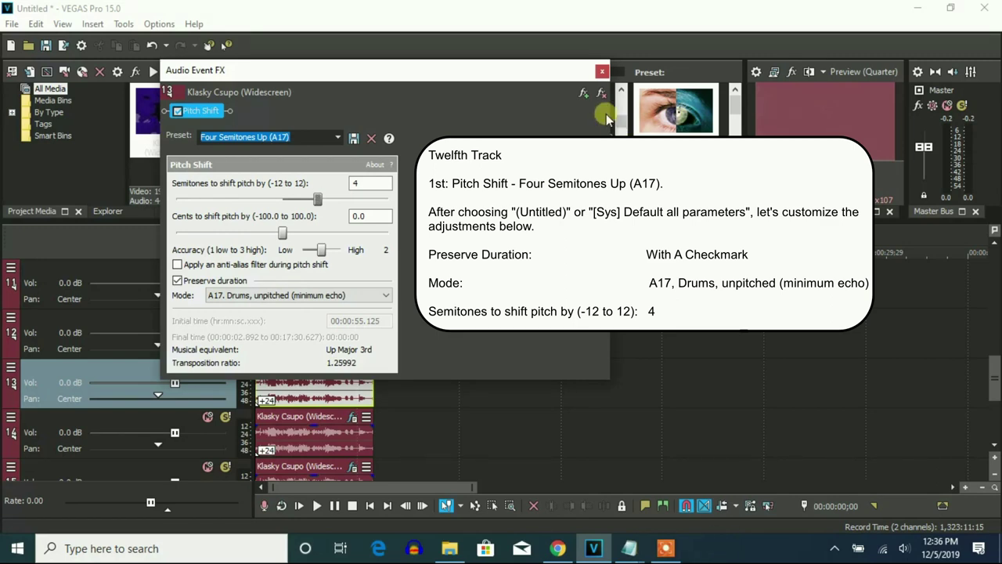
{"action": "left_click", "coordinate": [601, 72]}
Examine the audio event properties and the Pitch Shift effect settings of the event on track 14.
{"action": "right_click", "coordinate": [359, 436]}
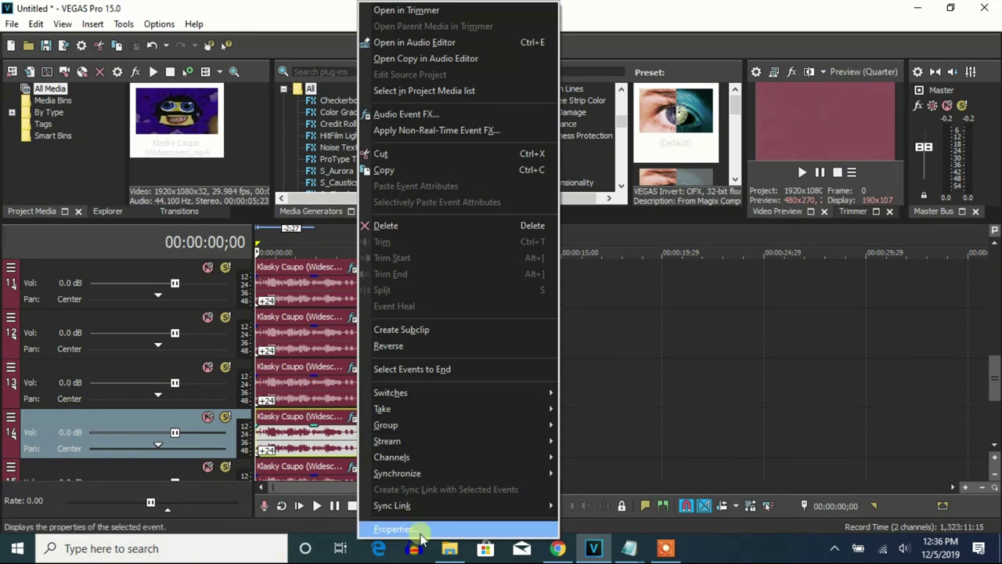
{"action": "left_click", "coordinate": [383, 533]}
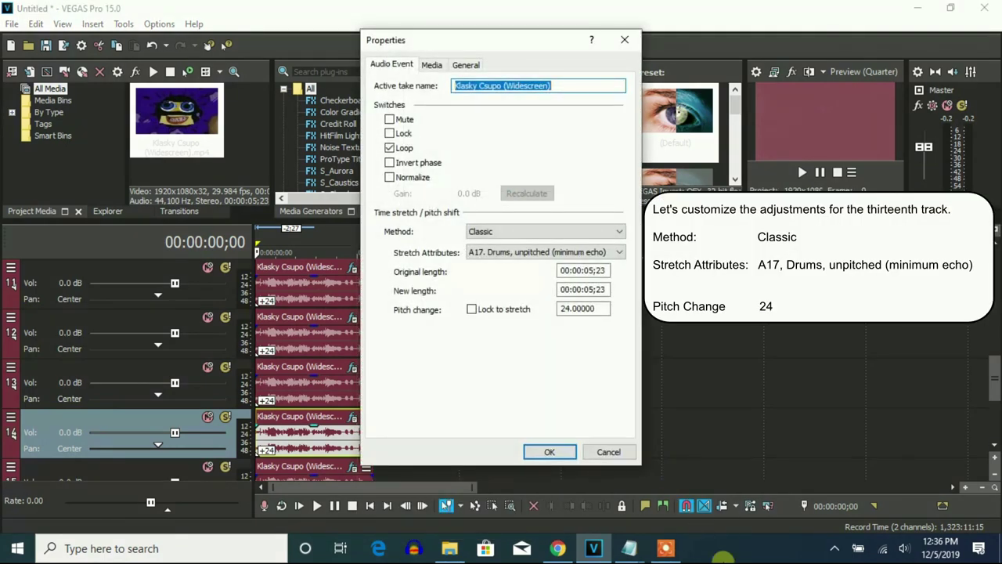
{"action": "left_click", "coordinate": [548, 452]}
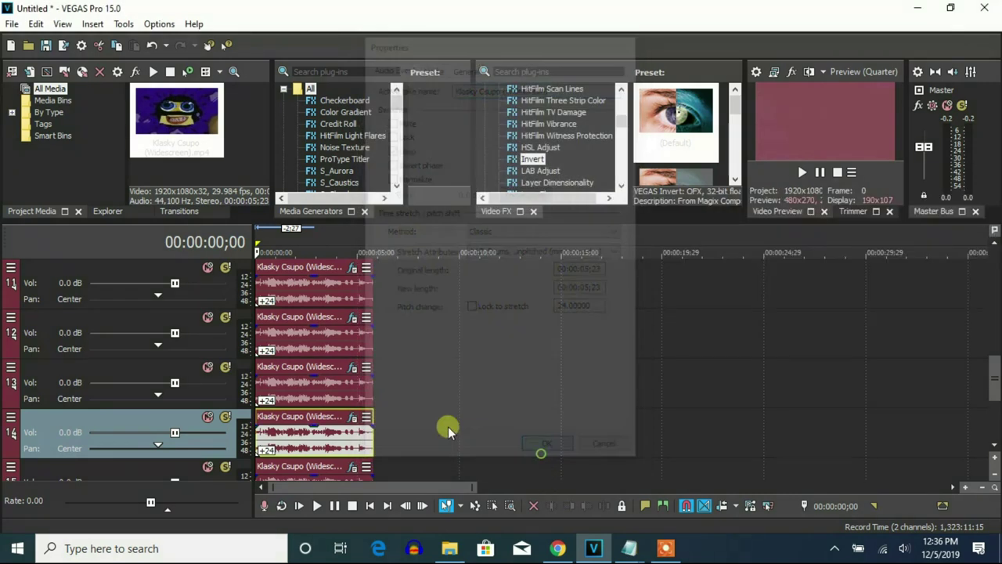
{"action": "left_click", "coordinate": [352, 418]}
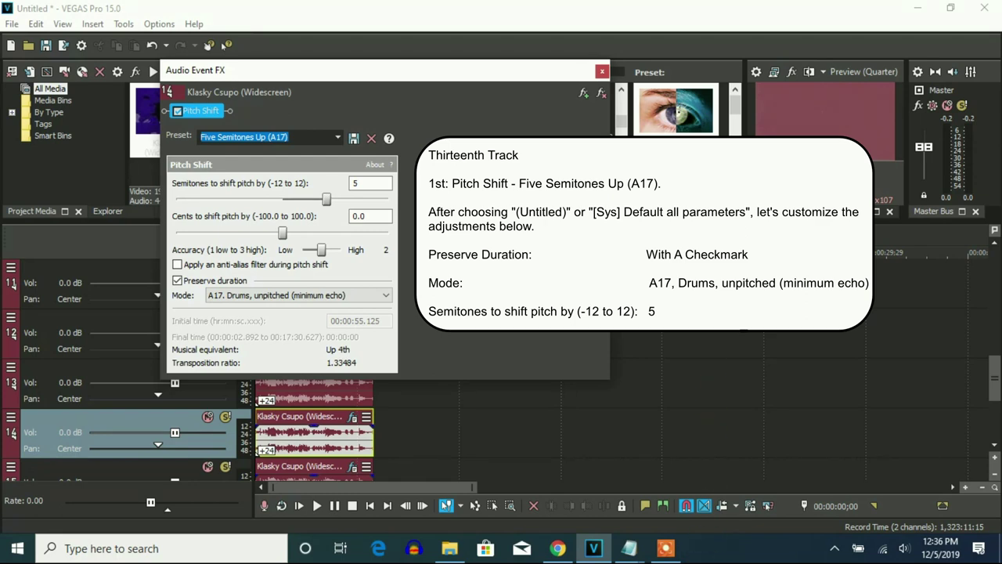
{"action": "left_click", "coordinate": [602, 72]}
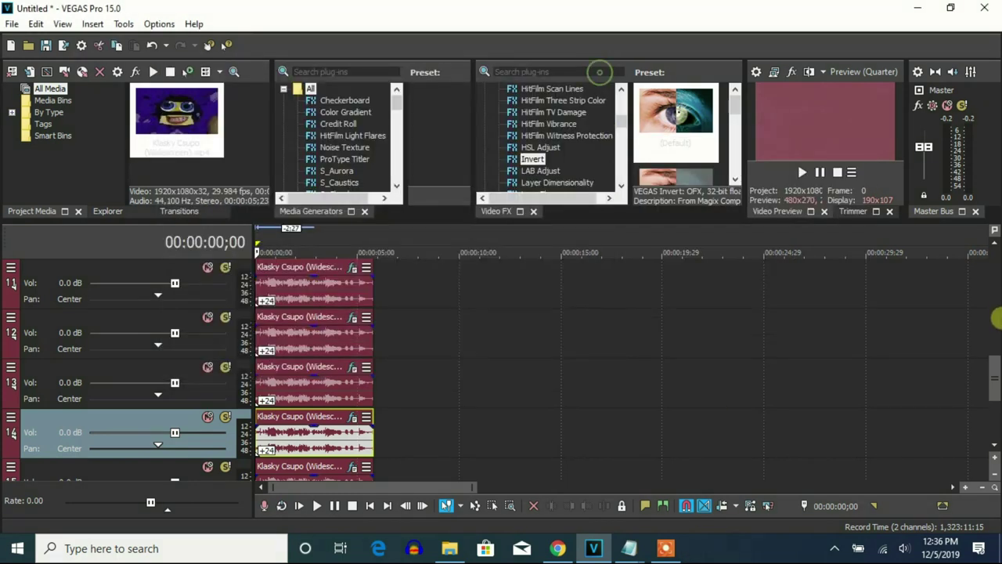
Examine the audio event properties and the Pitch Shift effect settings of the event on track 15.
{"action": "scroll", "coordinate": [899, 389], "scroll_direction": "down", "scroll_amount": 3}
{"action": "right_click", "coordinate": [358, 329]}
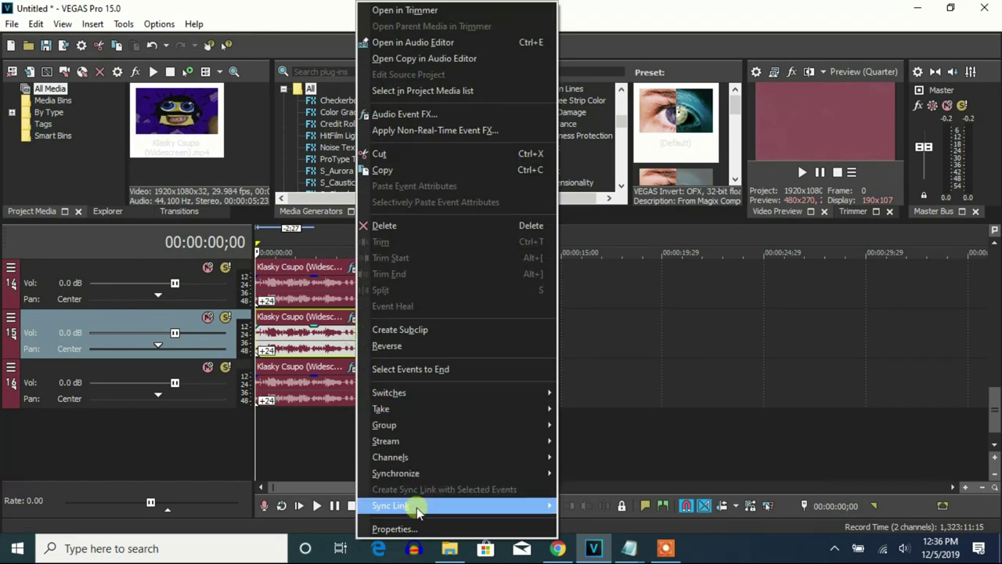
{"action": "left_click", "coordinate": [410, 508]}
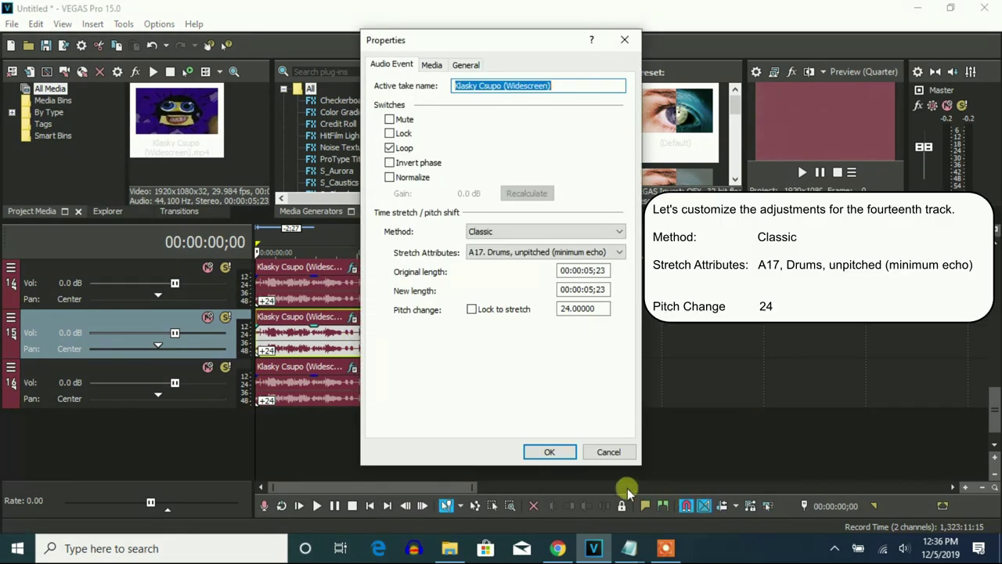
{"action": "left_click", "coordinate": [549, 451]}
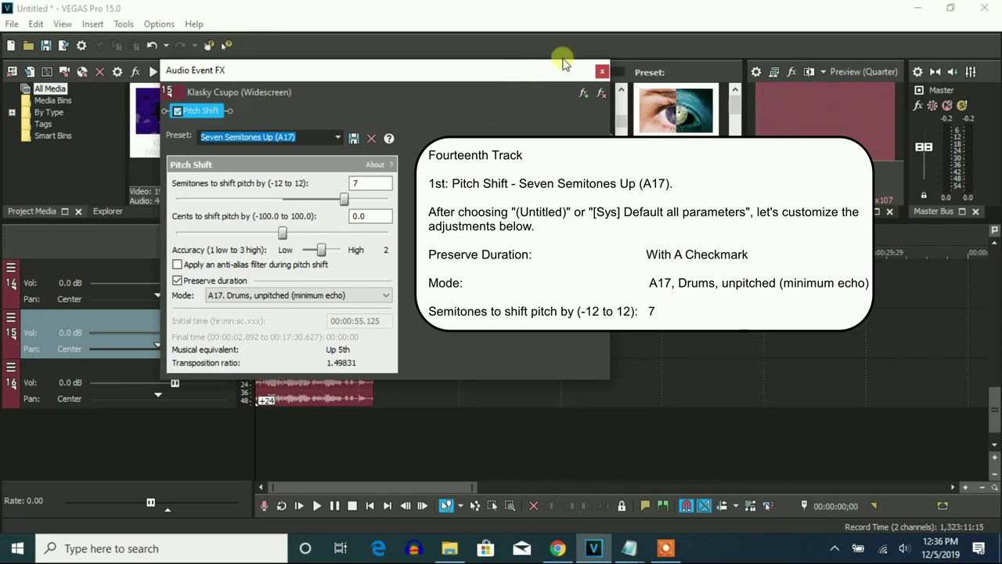
{"action": "left_click", "coordinate": [600, 71]}
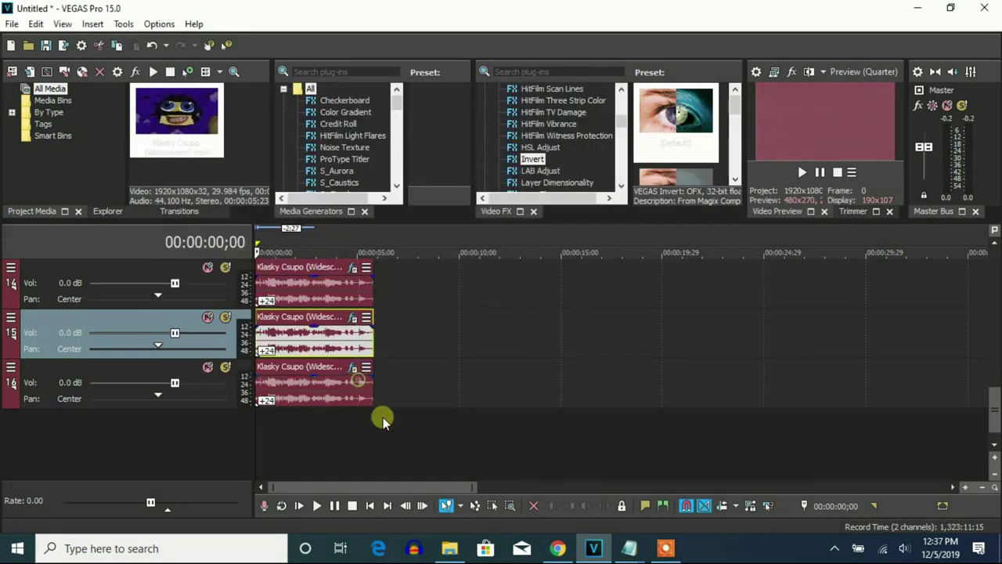
Examine the audio event properties and the Pitch Shift effect settings of the event on track 16.
{"action": "right_click", "coordinate": [356, 386]}
{"action": "left_click", "coordinate": [407, 526]}
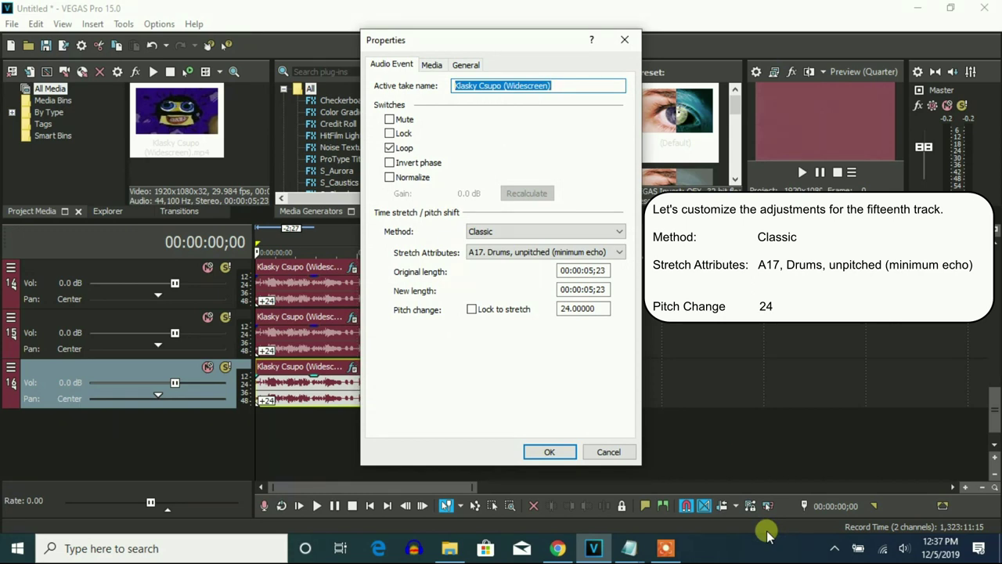
{"action": "left_click", "coordinate": [549, 452]}
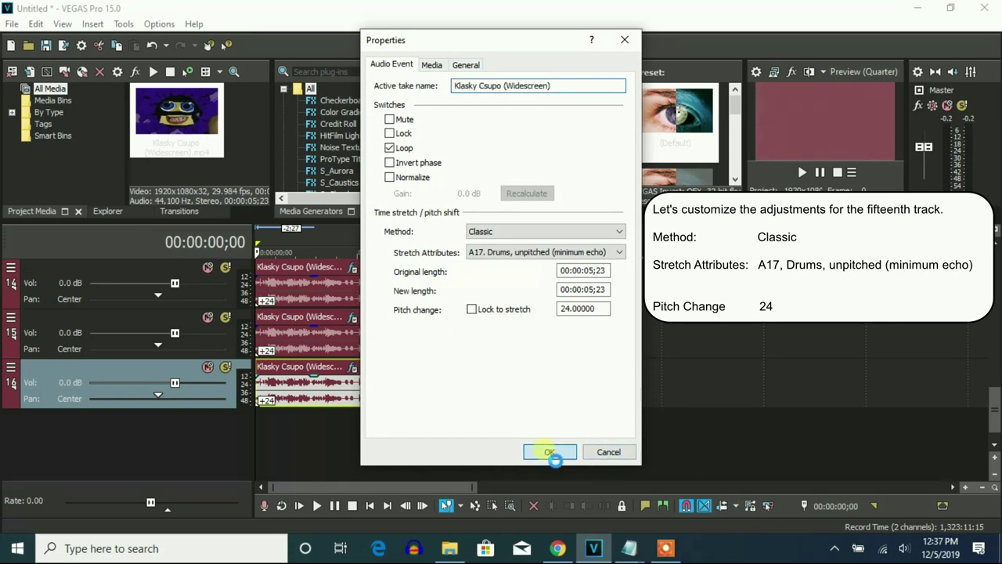
{"action": "left_click", "coordinate": [354, 367]}
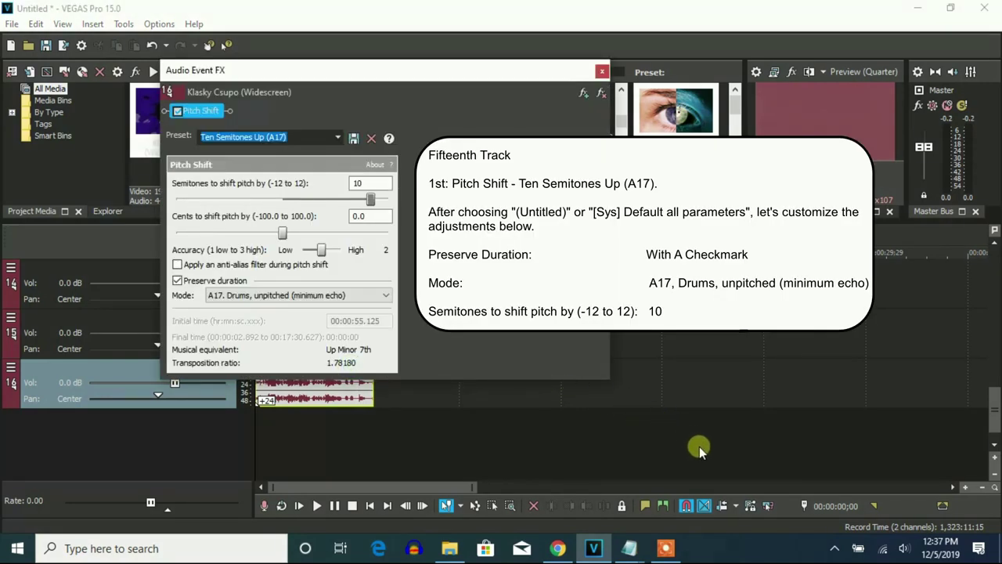
{"action": "left_click", "coordinate": [602, 71]}
Enlarge the video preview area above the timeline and play the finished sample from the start through its end.
{"action": "left_click_drag", "start_coordinate": [996, 398], "coordinate": [993, 259]}
{"action": "left_click_drag", "start_coordinate": [542, 220], "coordinate": [552, 301]}
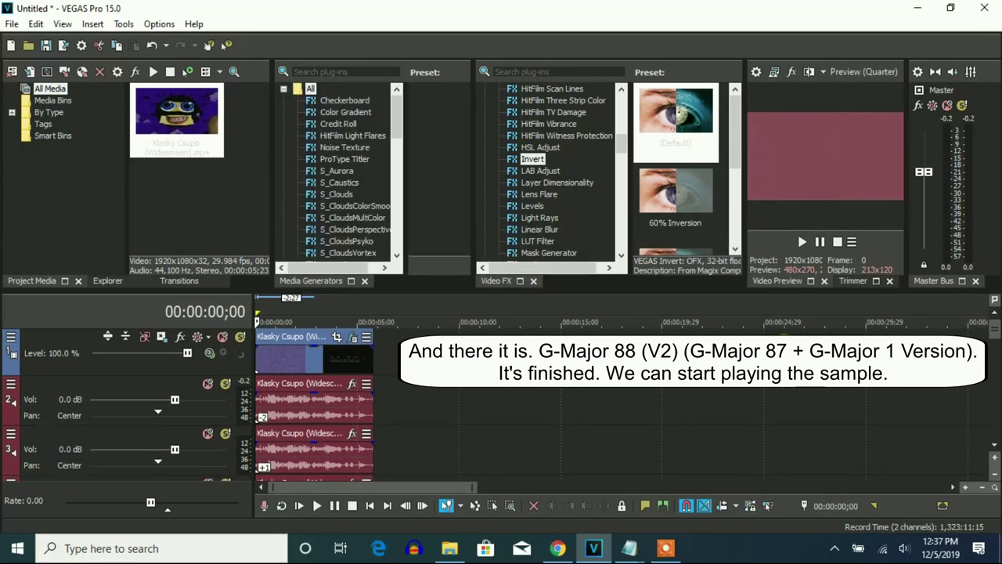
{"action": "left_click", "coordinate": [802, 242]}
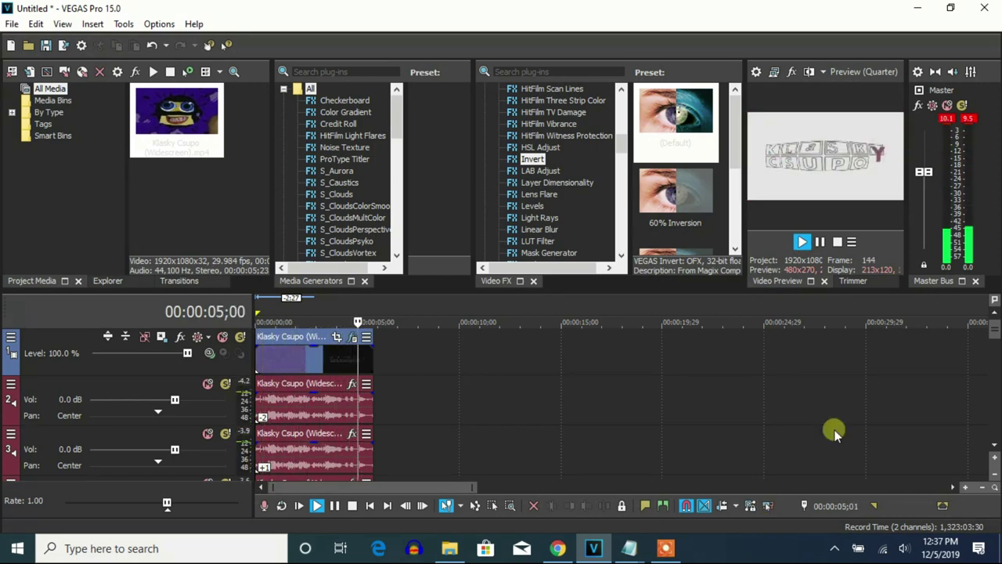
{"action": "left_click", "coordinate": [820, 243]}
{"action": "left_click", "coordinate": [658, 550]}
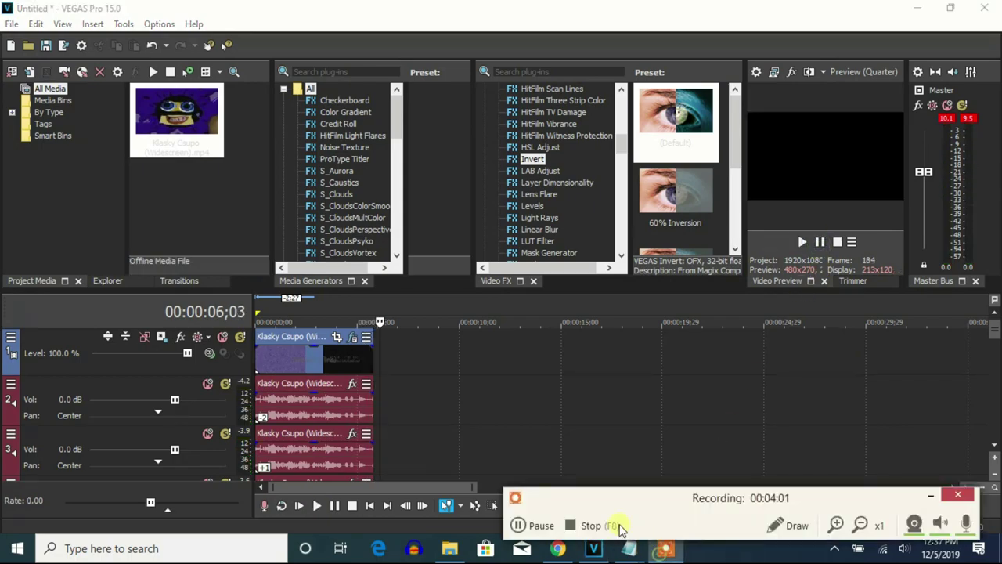